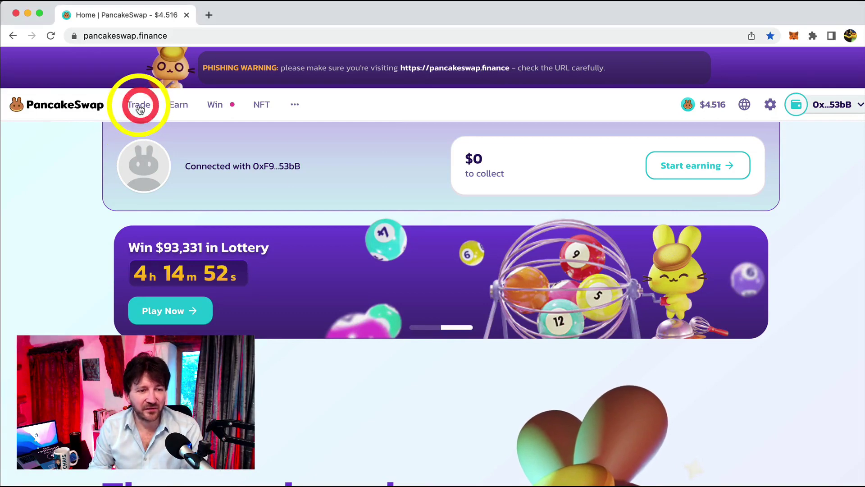
Step: Open the Swap page from the Trade menu, set to trade BNB for CAKE
mouse_move(140, 105)
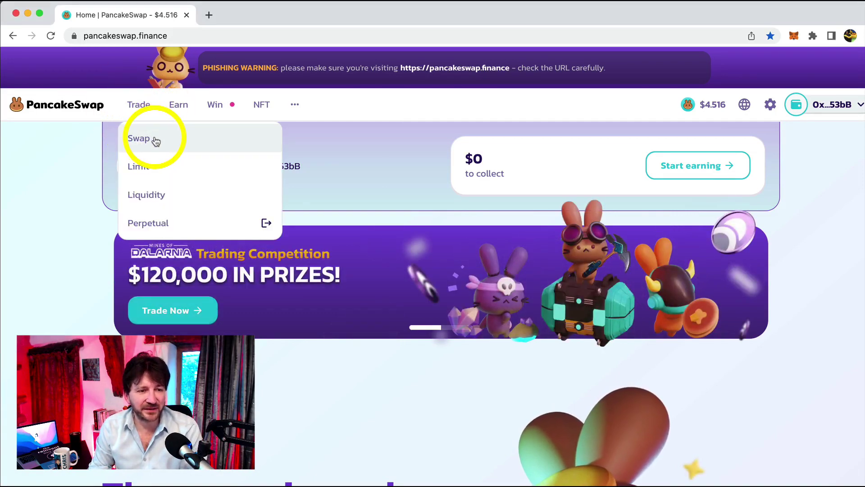
click(156, 142)
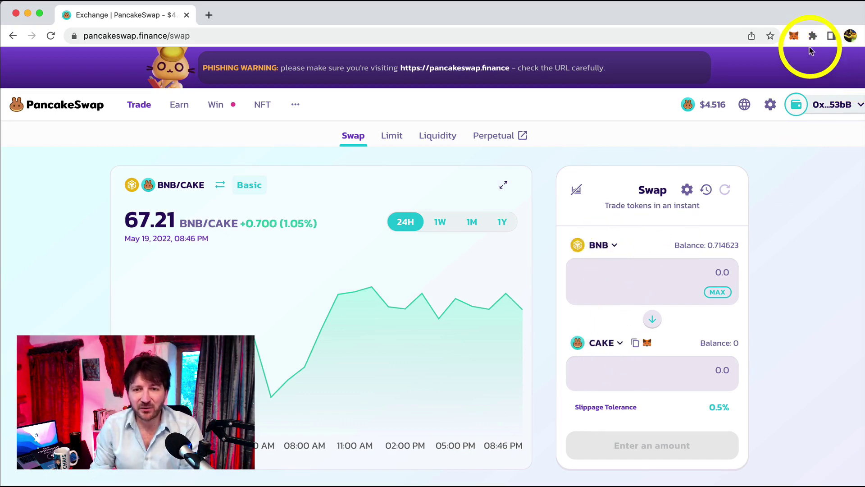
click(794, 38)
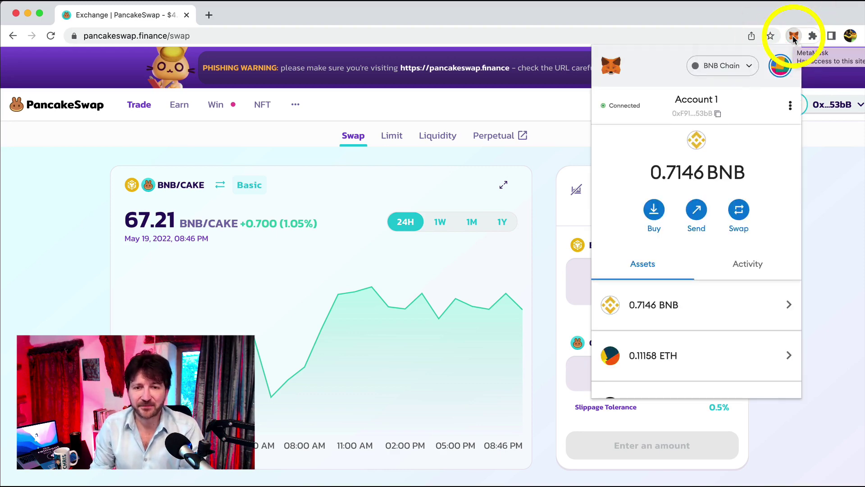
scroll(659, 265, down, 1)
scroll(677, 256, down, 1)
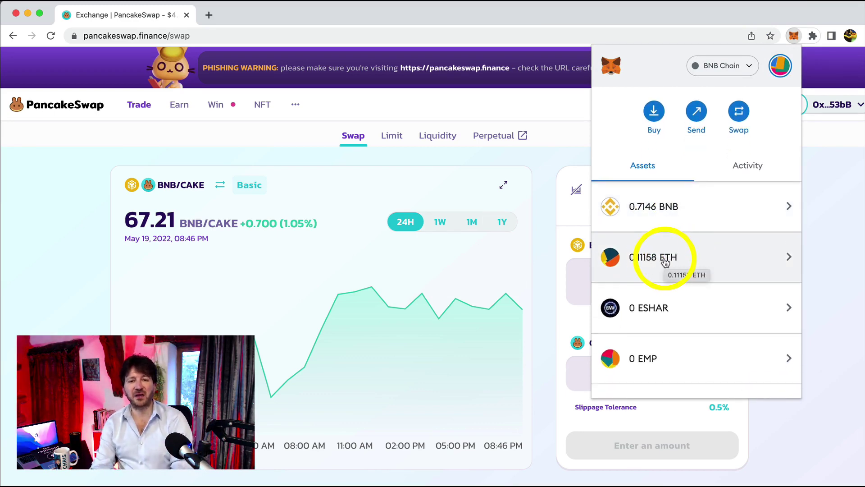
Step: Dismiss the MetaMask wallet and change the receive token from CAKE to EMP
click(545, 222)
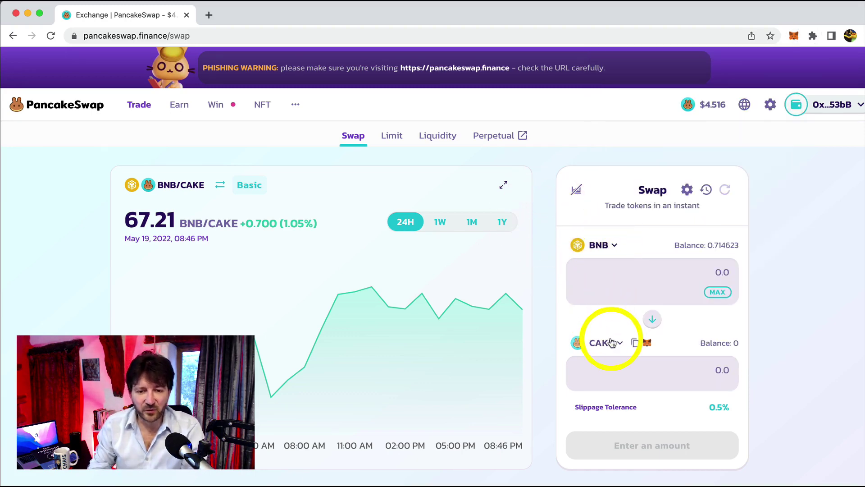
scroll(630, 307, down, 3)
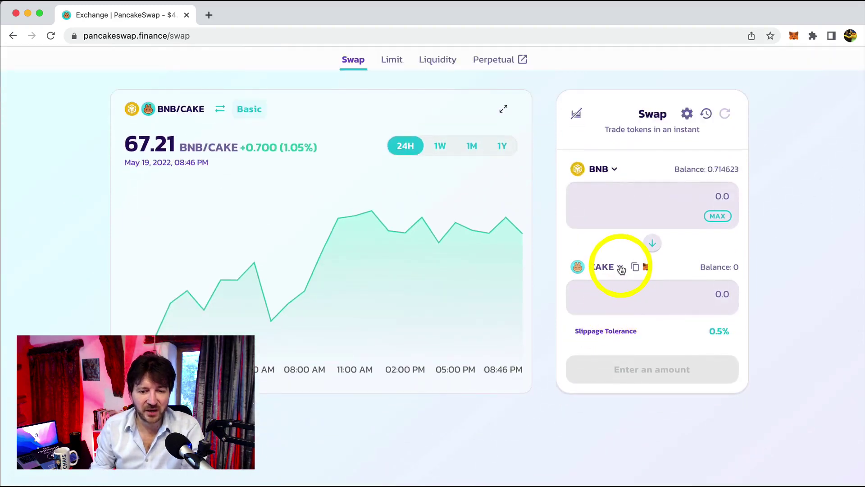
click(621, 269)
scroll(510, 271, down, 1)
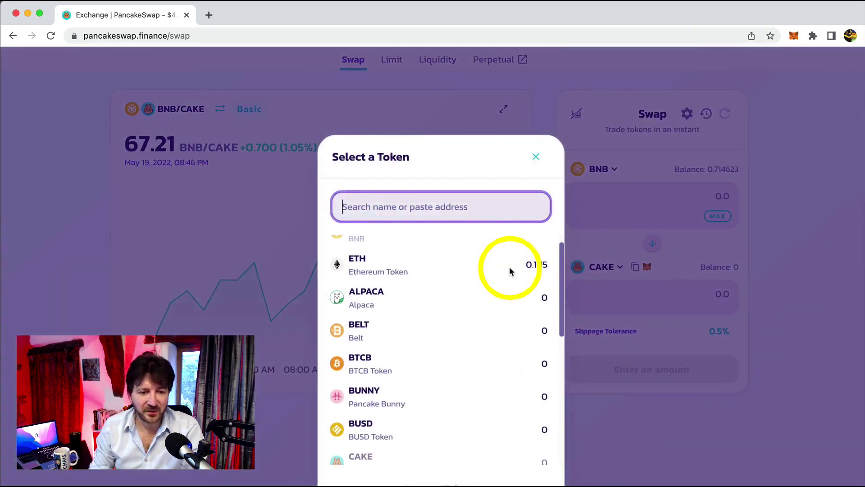
scroll(511, 271, down, 4)
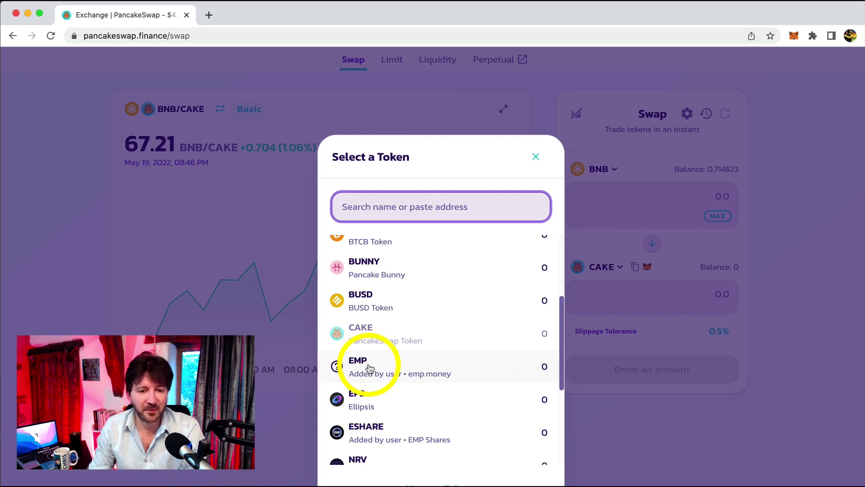
click(368, 368)
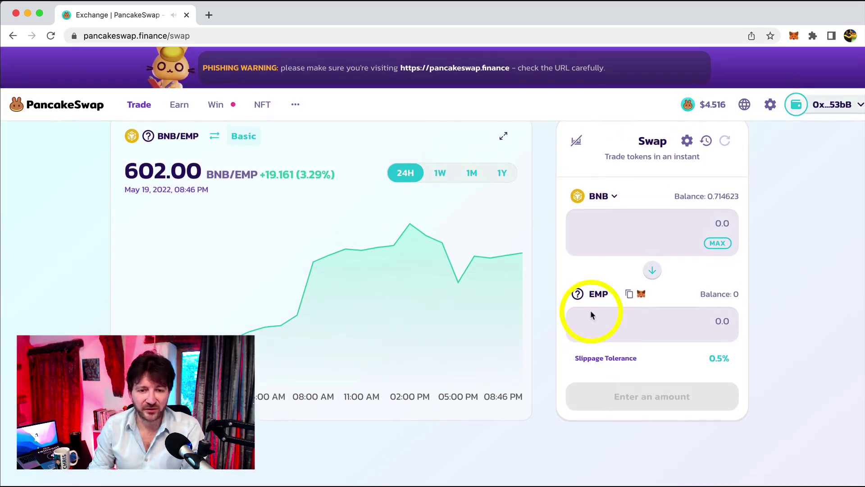
scroll(606, 313, up, 1)
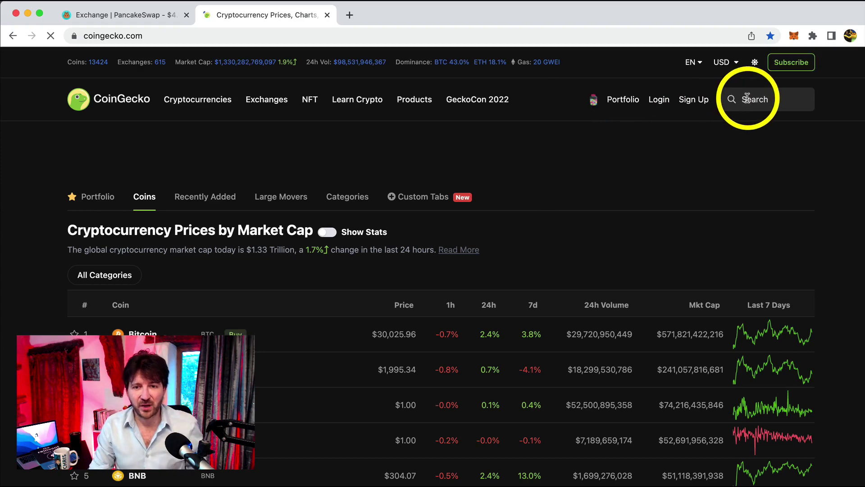
Step: Find Emp Money on CoinGecko and convert 30 USD, about 60.796 EMP
click(754, 100)
text(EMP)
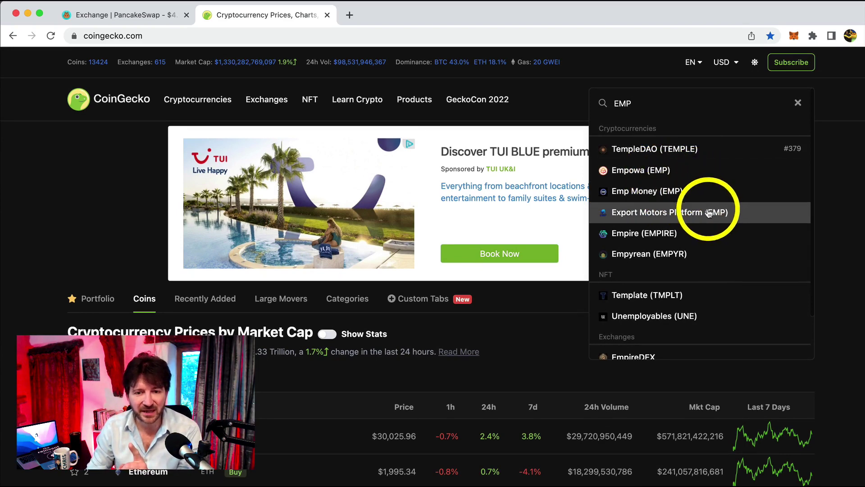
click(637, 195)
scroll(485, 266, down, 3)
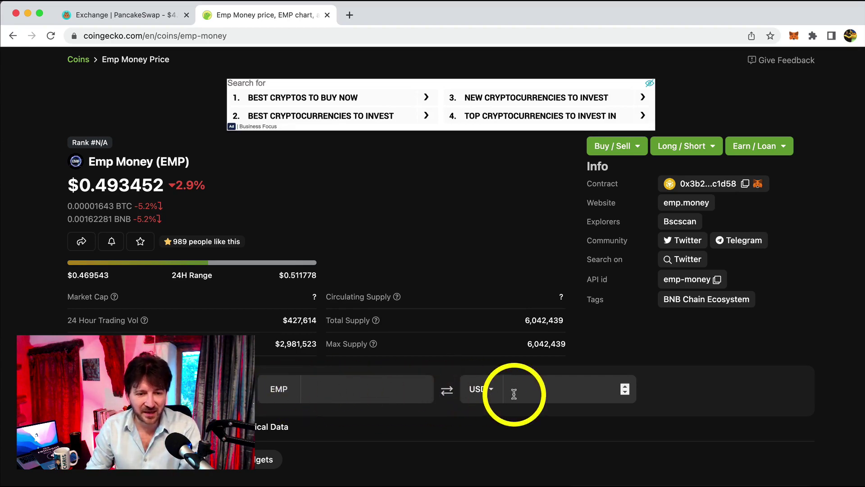
click(530, 390)
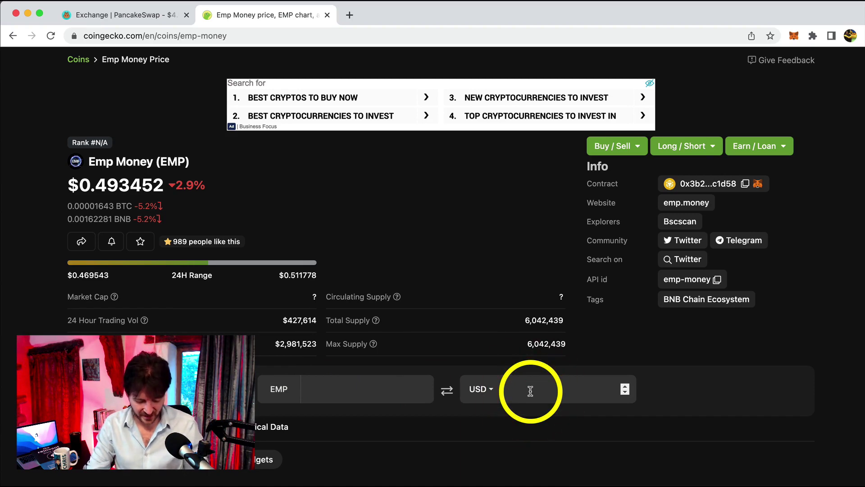
text(30)
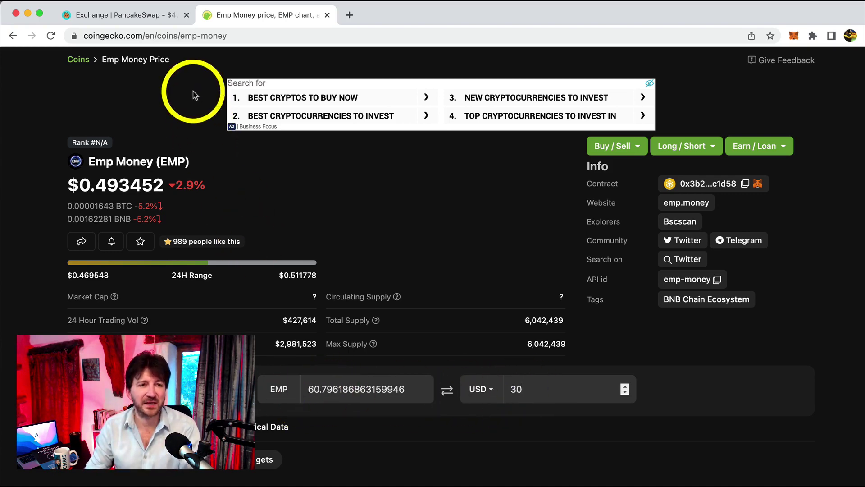
Step: Set the swap to receive 60 EMP for about 0.0996529 BNB, rechecking CoinGecko's price
click(127, 17)
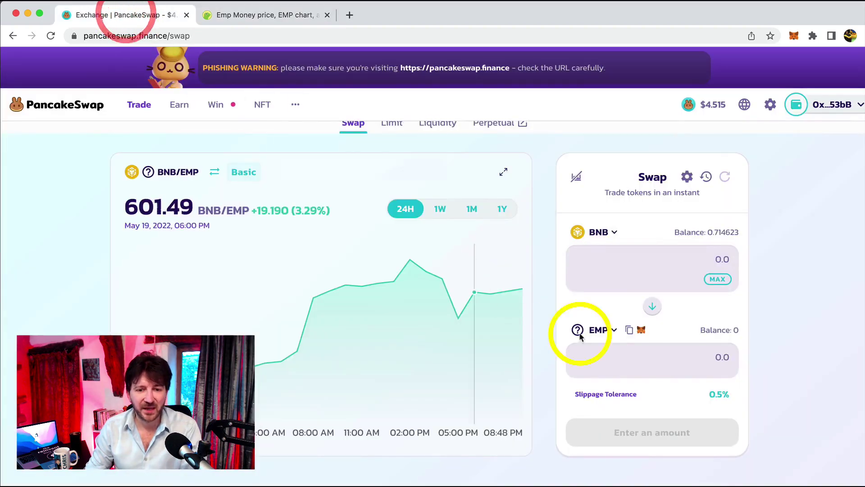
click(719, 357)
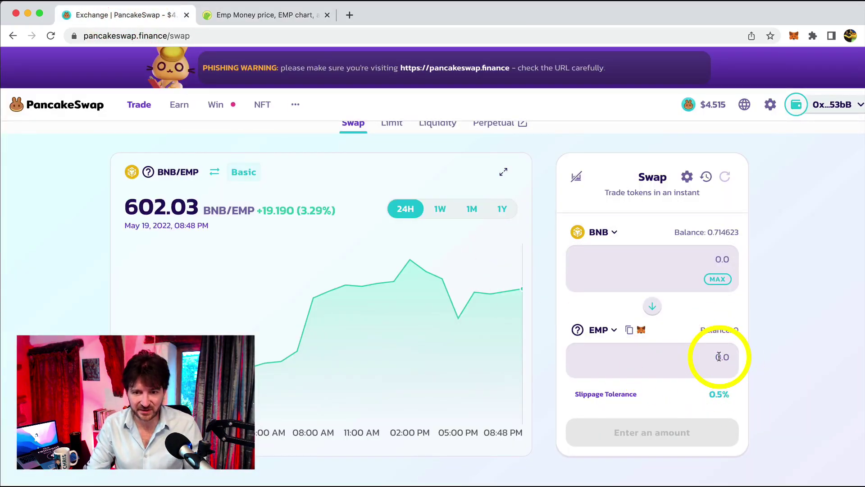
text(60)
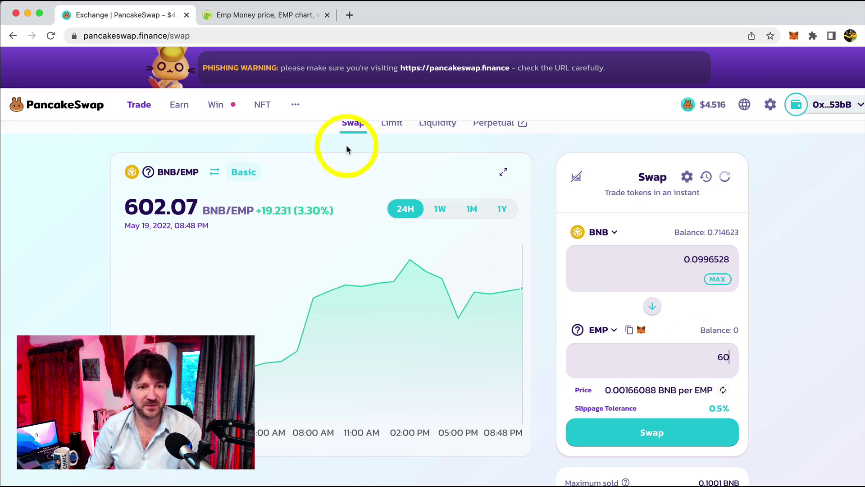
click(270, 19)
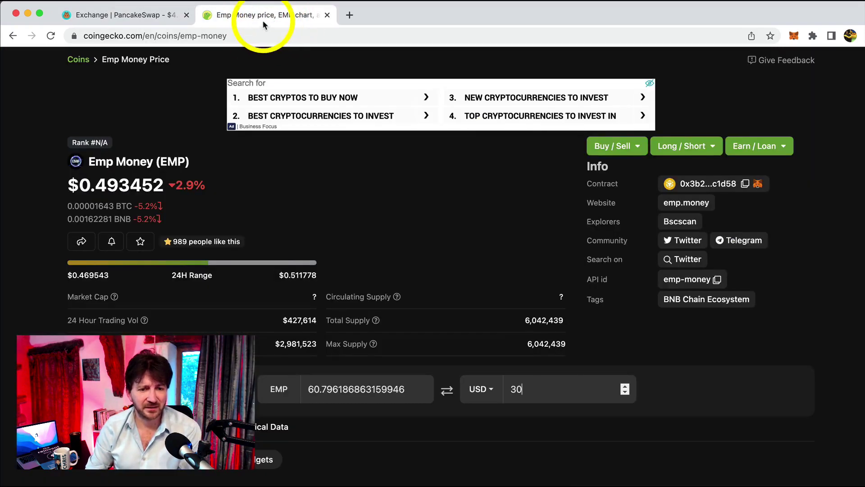
click(136, 14)
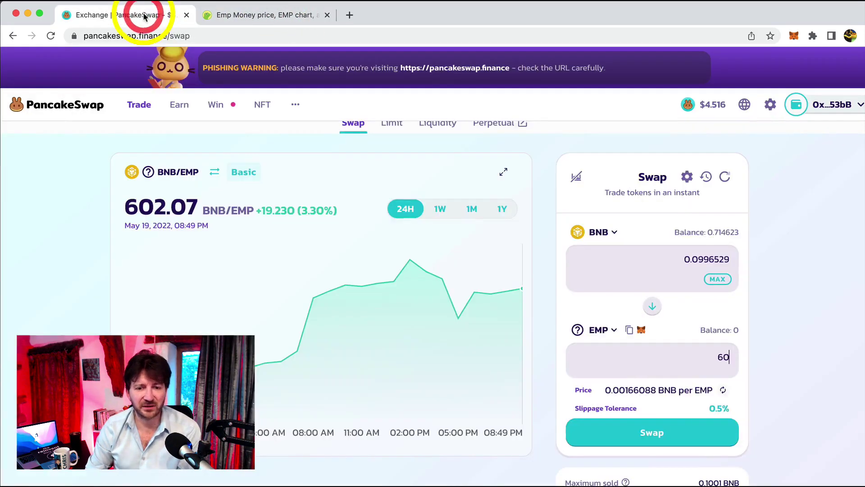
Step: Submit the 0.0996529 BNB to 60 EMP swap and approve it in MetaMask
click(641, 433)
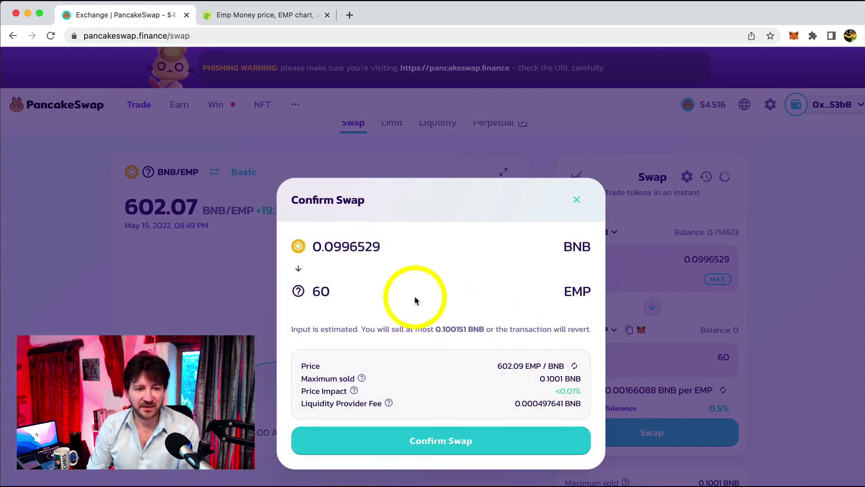
click(446, 443)
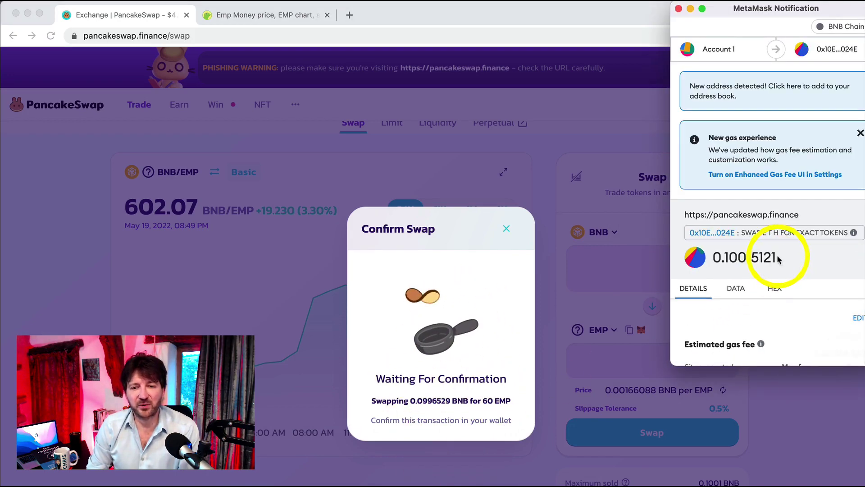
scroll(773, 271, down, 5)
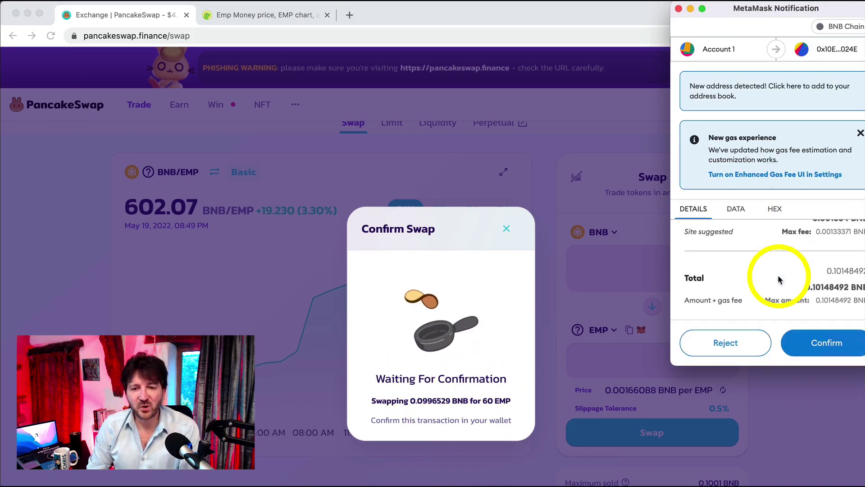
click(826, 342)
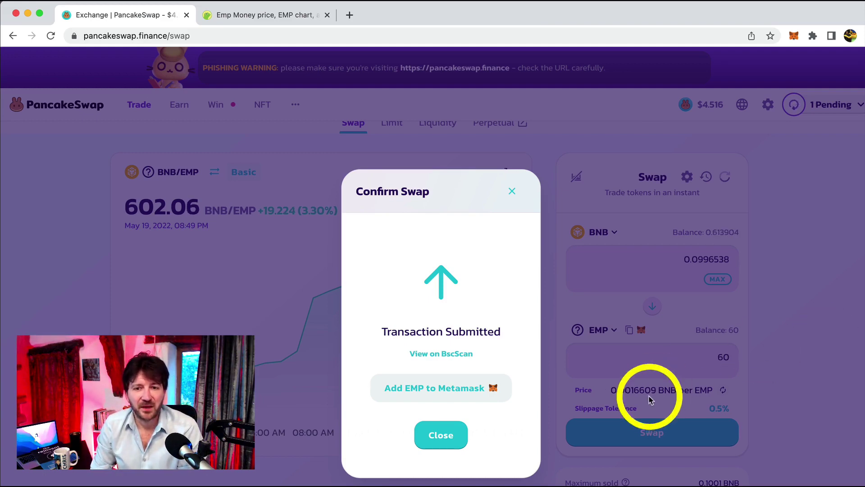
Step: Close the Transaction Submitted dialog, leaving balances of 0.613904 BNB and 60 EMP
click(446, 434)
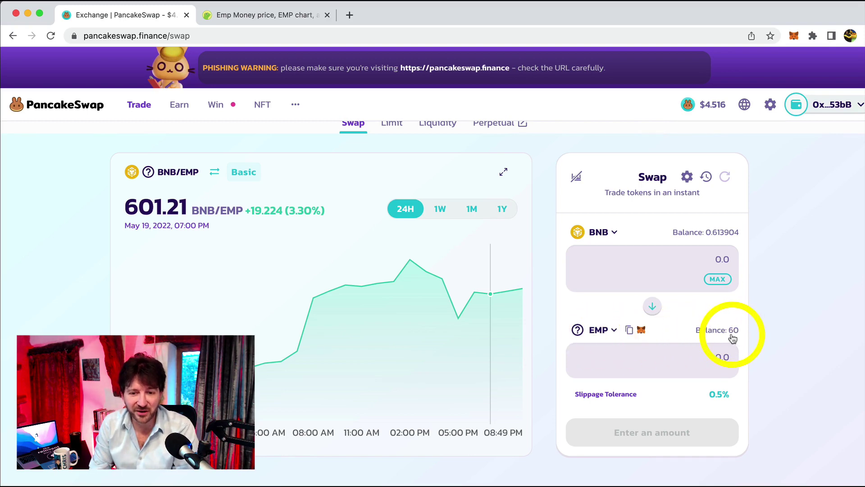
scroll(733, 339, down, 1)
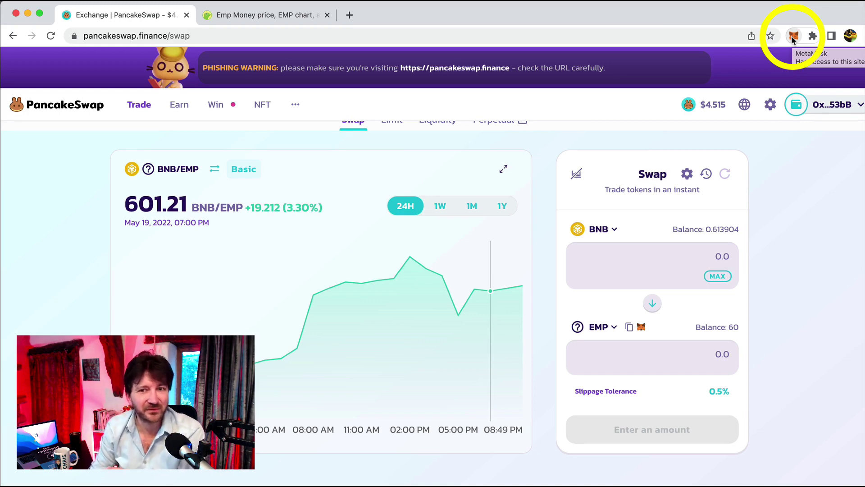
click(794, 37)
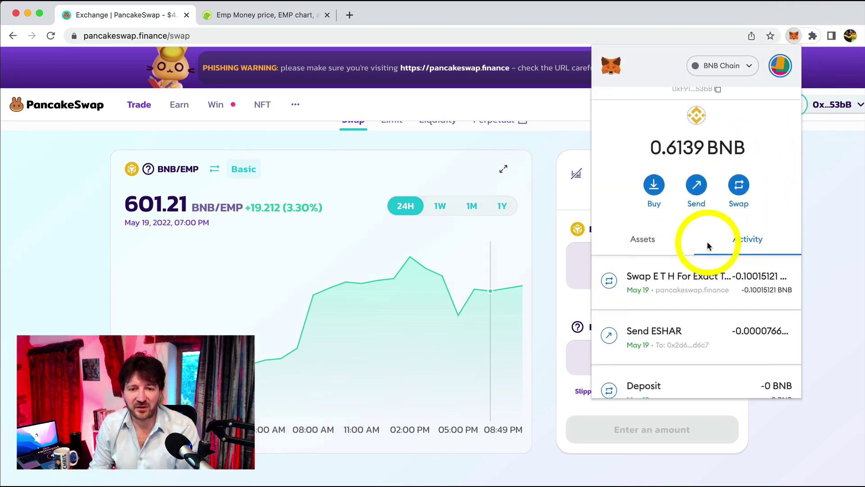
click(643, 207)
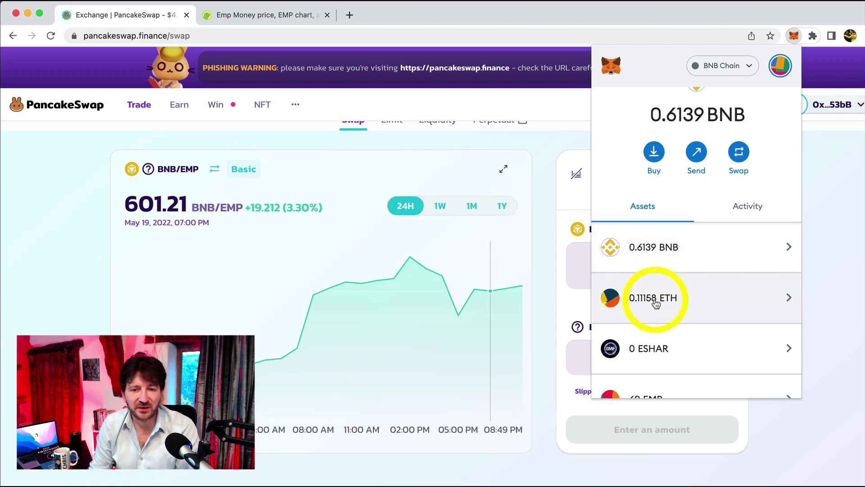
scroll(657, 306, down, 2)
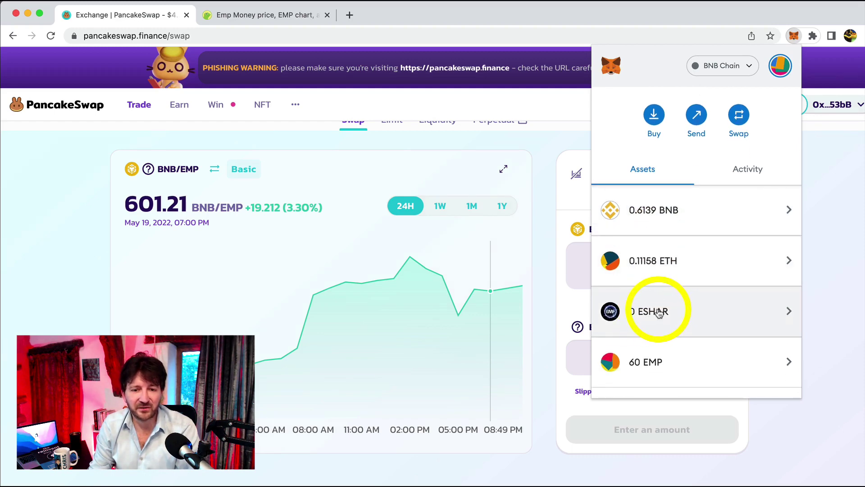
scroll(657, 325, down, 1)
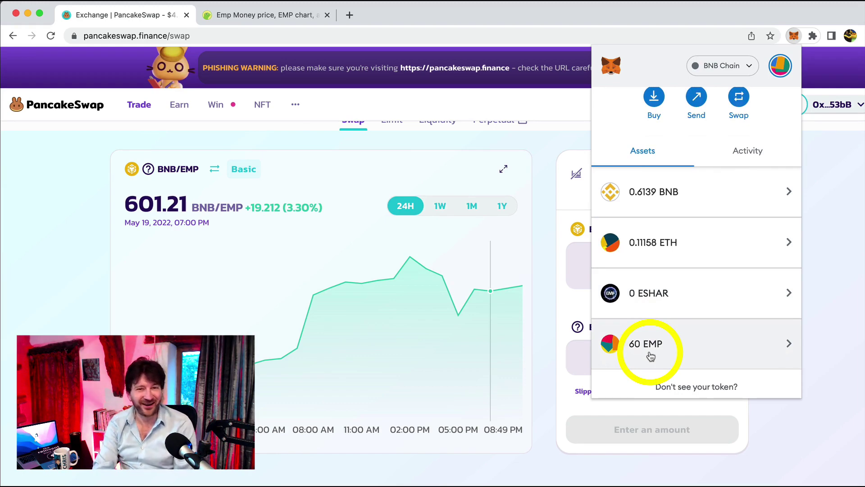
click(546, 334)
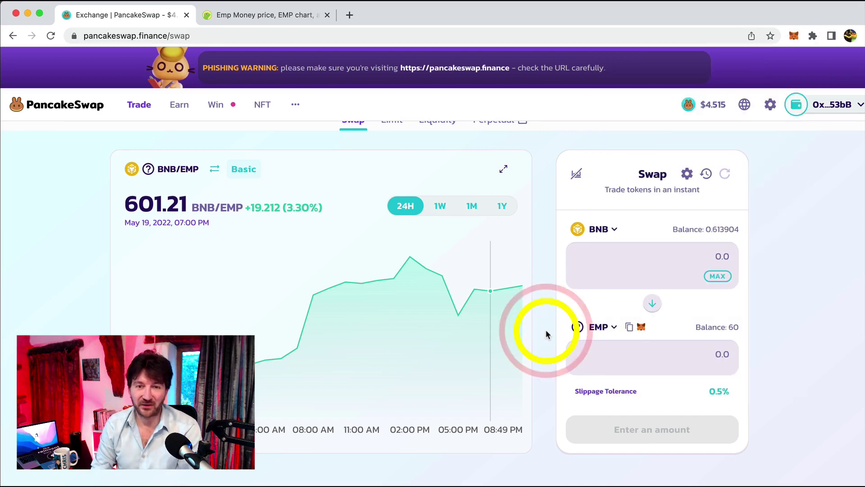